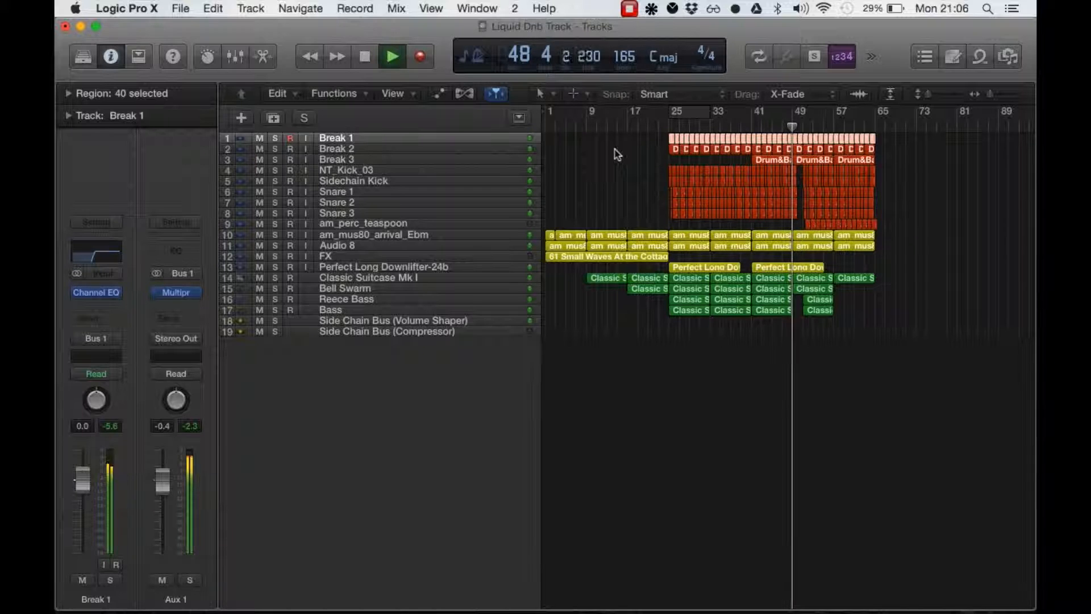
Stop playback and open the VolumeShaper plug-in on the Side Chain Bus (Volume Shaper) track to examine its LFO rate options.
{"action": "key", "text": "space"}
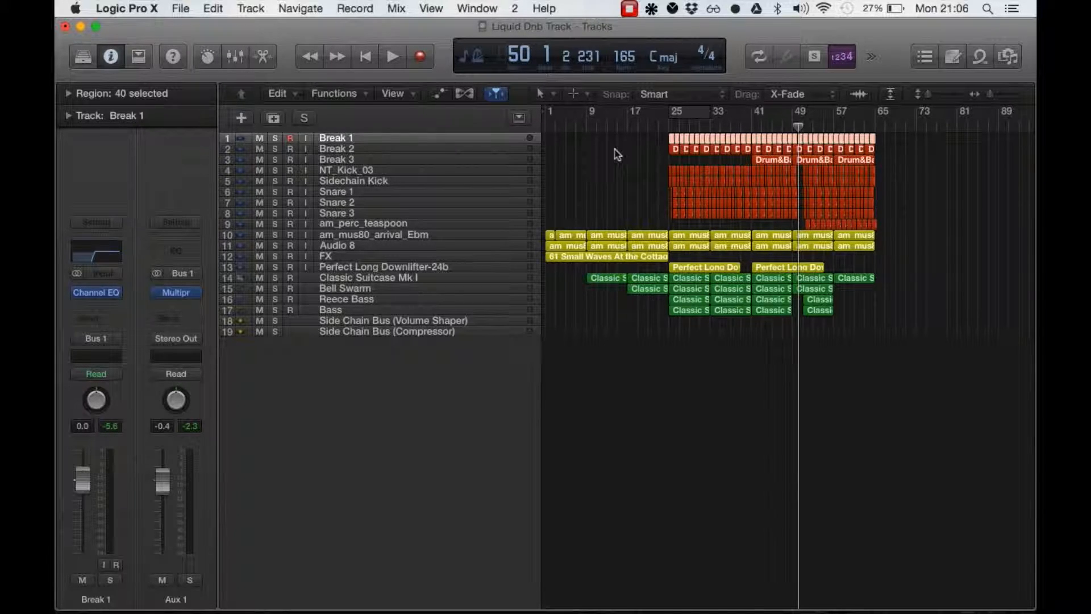
{"action": "left_click", "coordinate": [401, 267]}
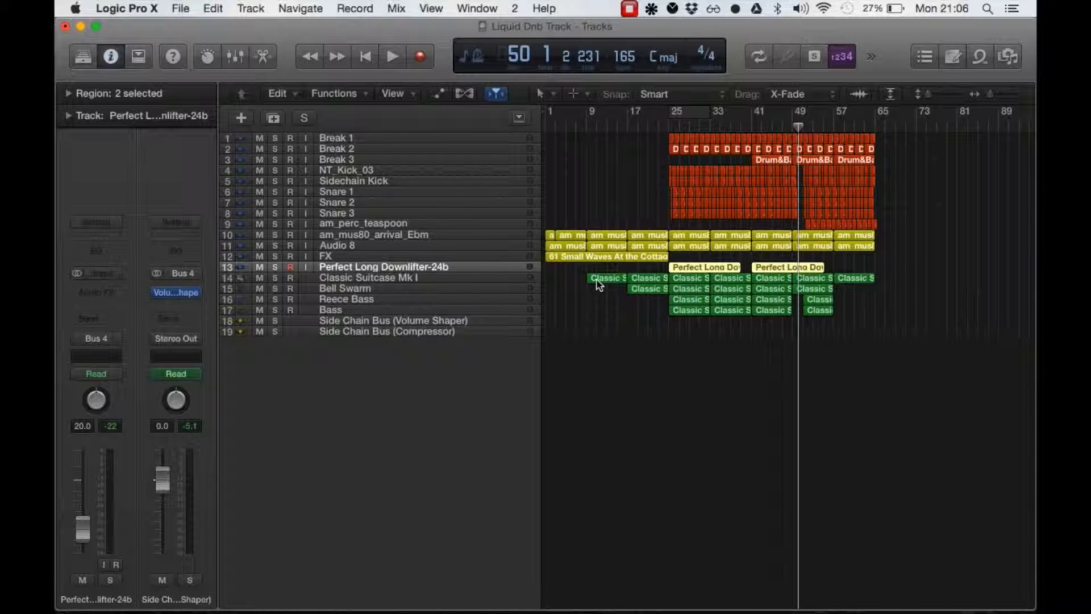
{"action": "left_click", "coordinate": [358, 320]}
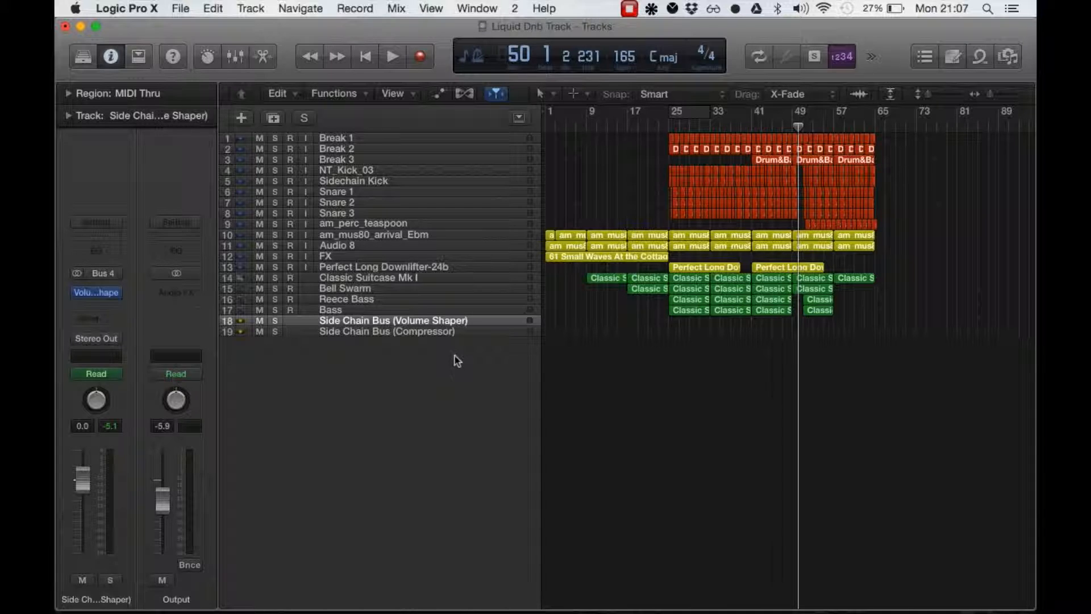
{"action": "mouse_move", "coordinate": [106, 292]}
{"action": "left_click", "coordinate": [105, 292]}
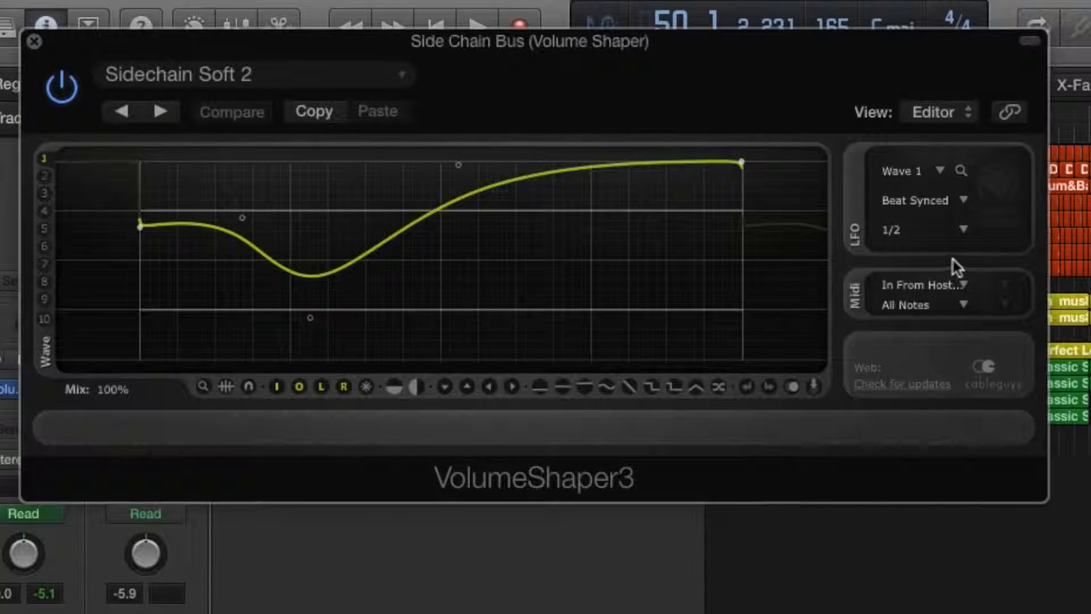
{"action": "left_click", "coordinate": [948, 232]}
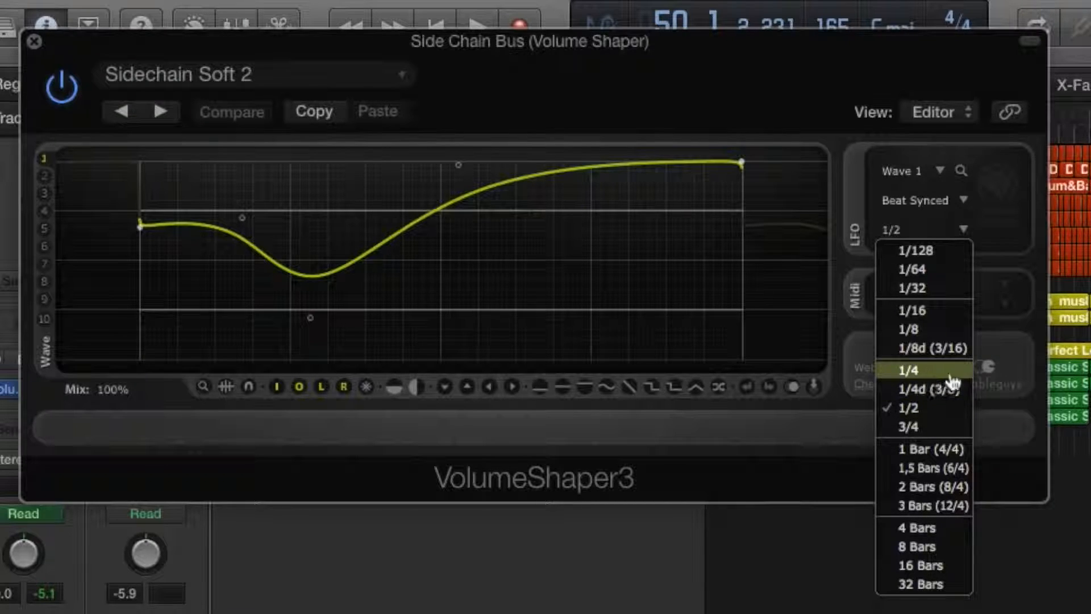
{"action": "left_click", "coordinate": [926, 219]}
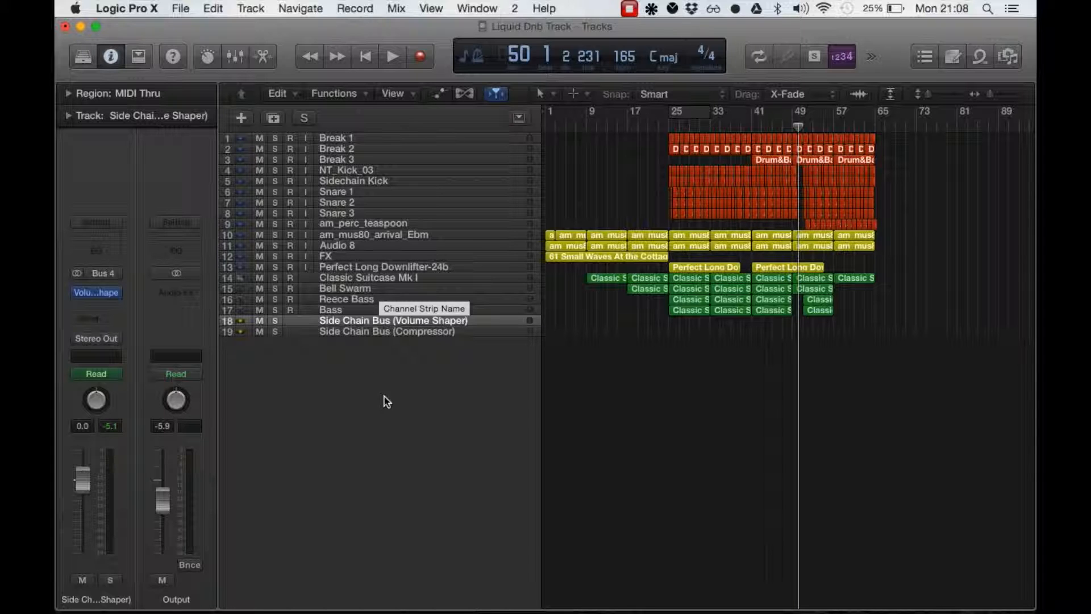
Open the Mixer in its own window and enlarge it to show the complete channel strips.
{"action": "left_click", "coordinate": [479, 9]}
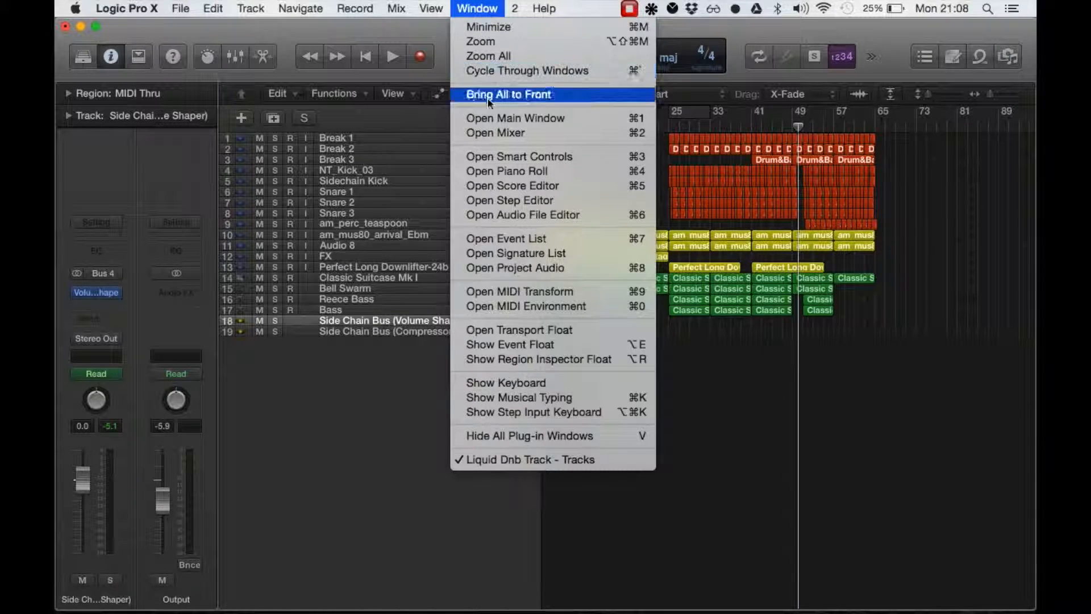
{"action": "left_click", "coordinate": [492, 136]}
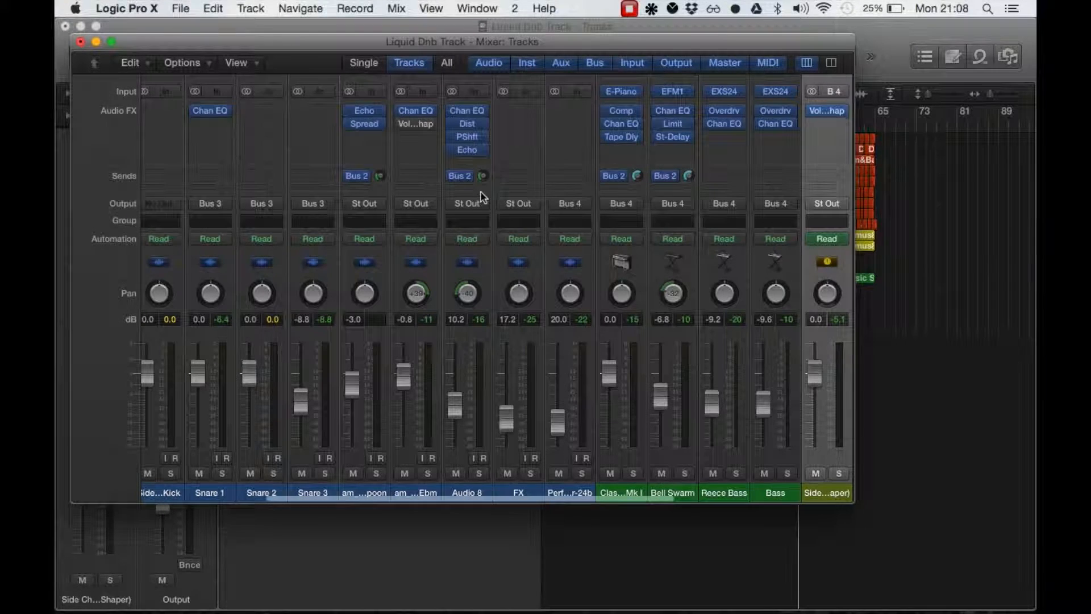
{"action": "left_click", "coordinate": [112, 42]}
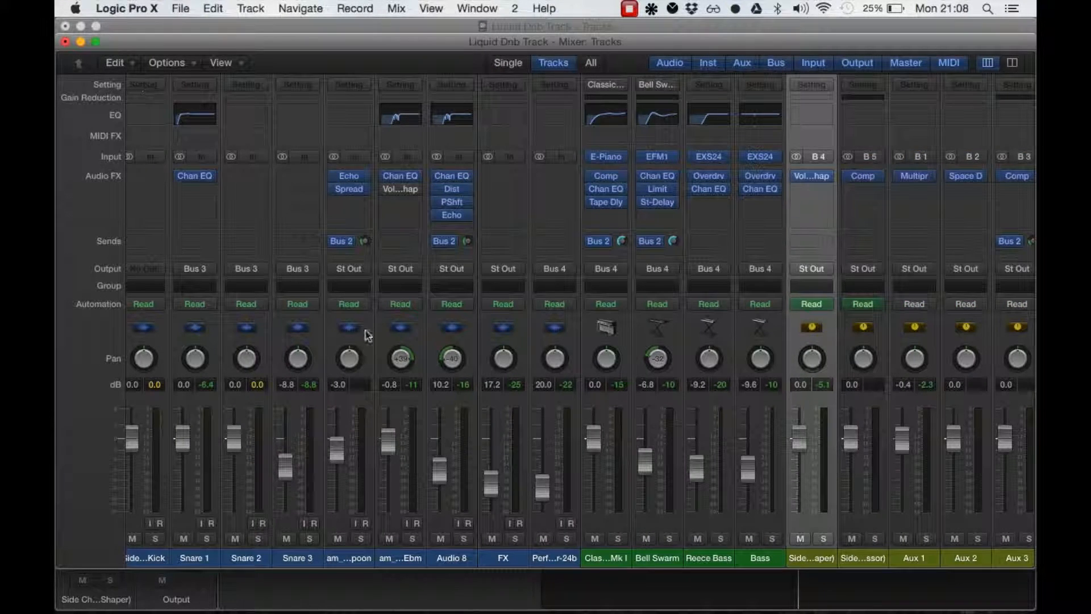
Route the outputs of the channels from Perfect Long Downlifter through Bass to Bus 4 (Side Chain Bus (Volume Shaper)).
{"action": "left_click", "coordinate": [612, 558]}
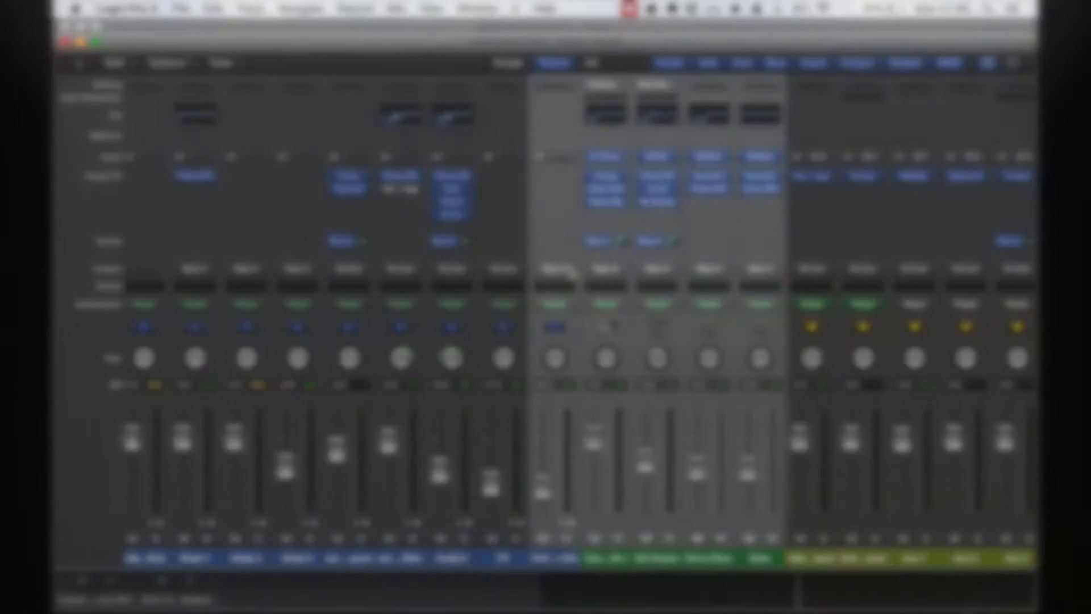
{"action": "left_click", "coordinate": [571, 271]}
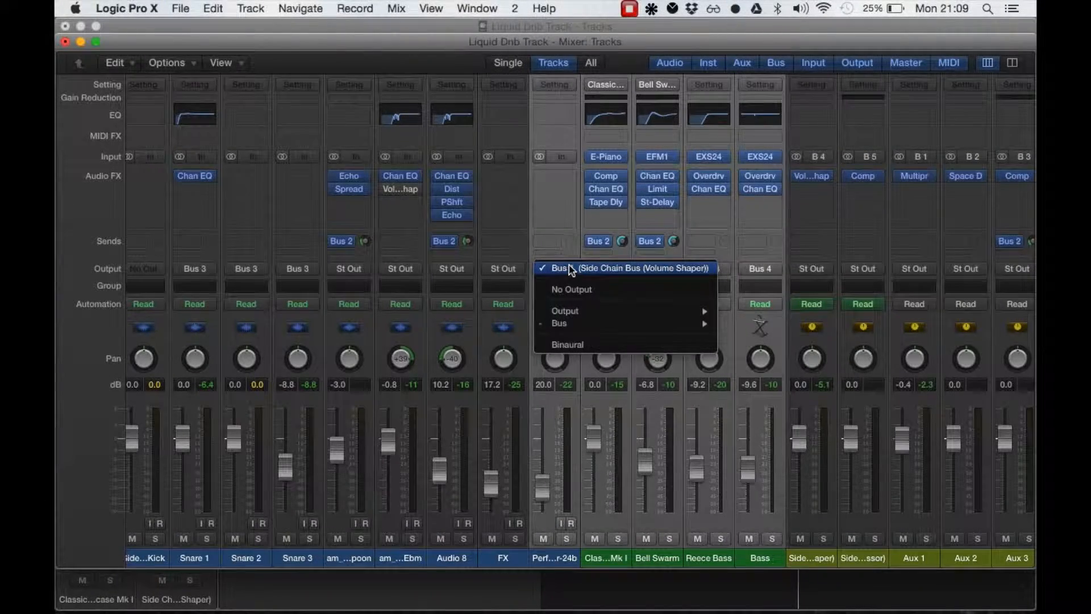
{"action": "left_click", "coordinate": [570, 271]}
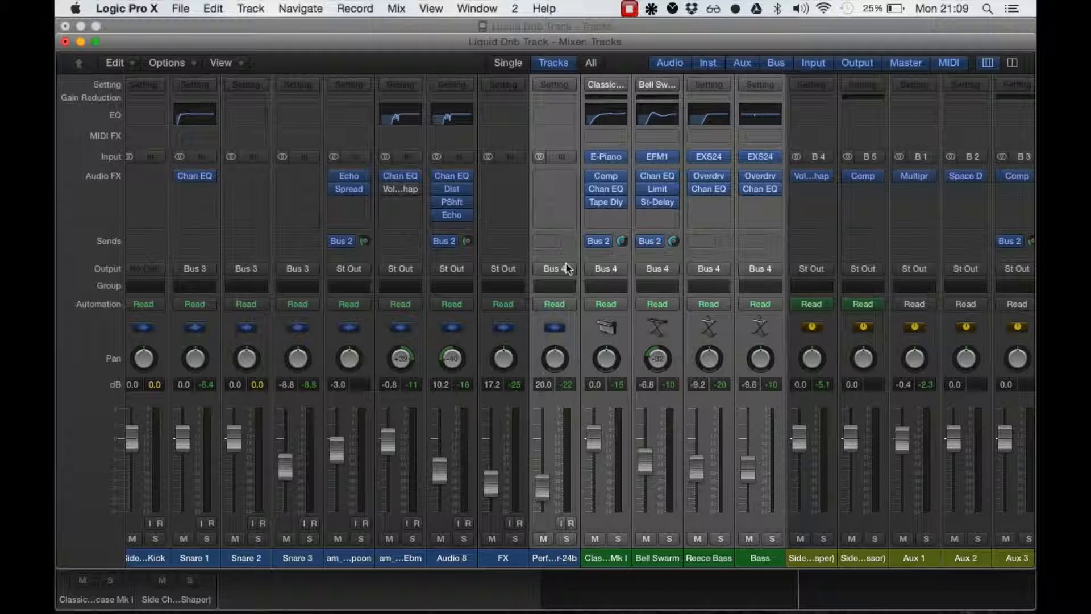
{"action": "left_click", "coordinate": [567, 272]}
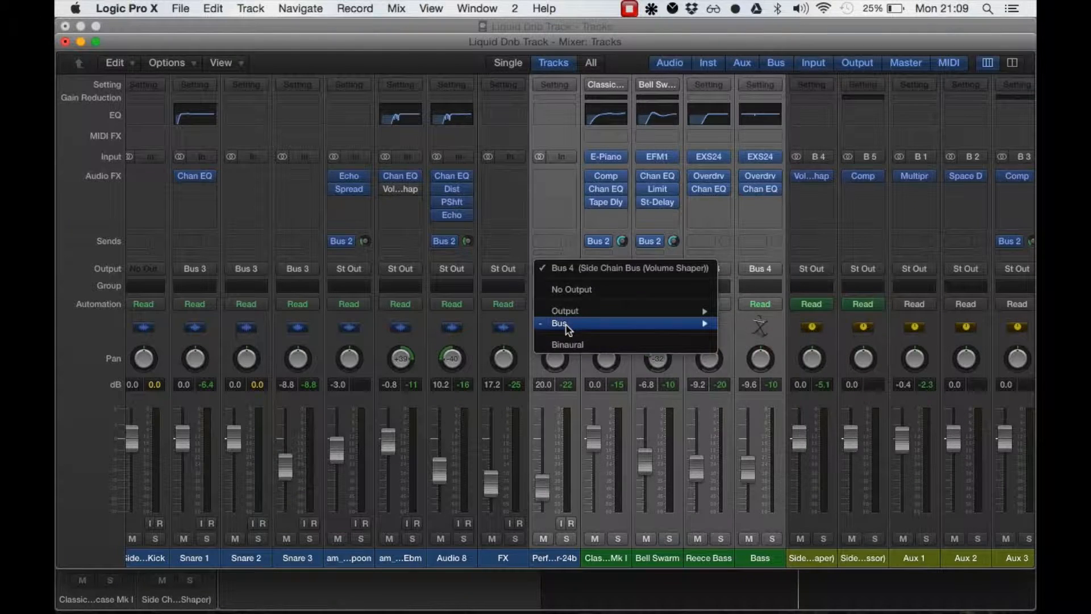
{"action": "mouse_move", "coordinate": [566, 324]}
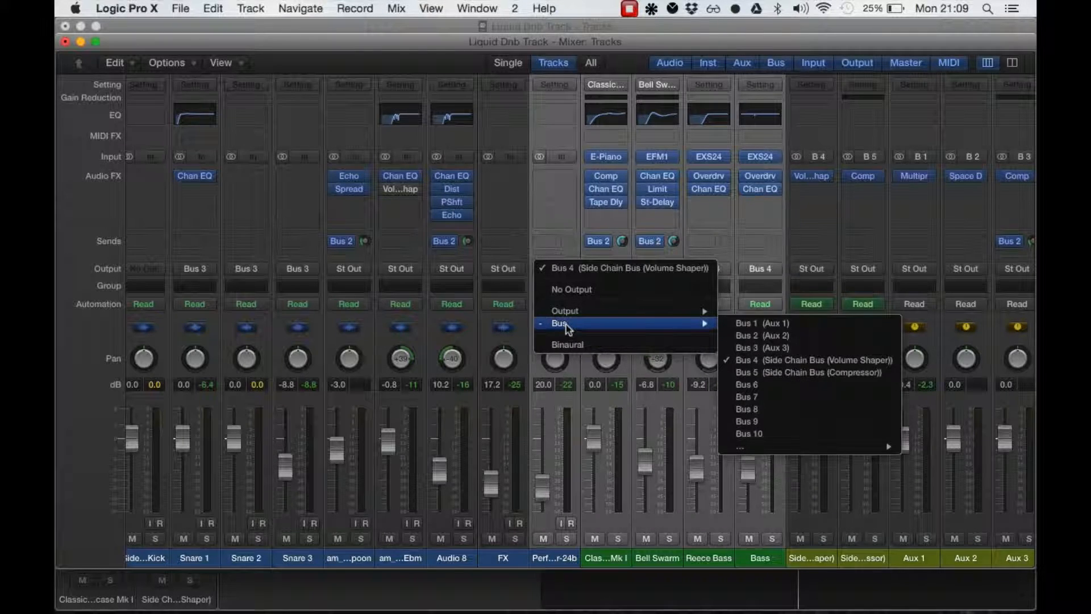
{"action": "left_click", "coordinate": [746, 361]}
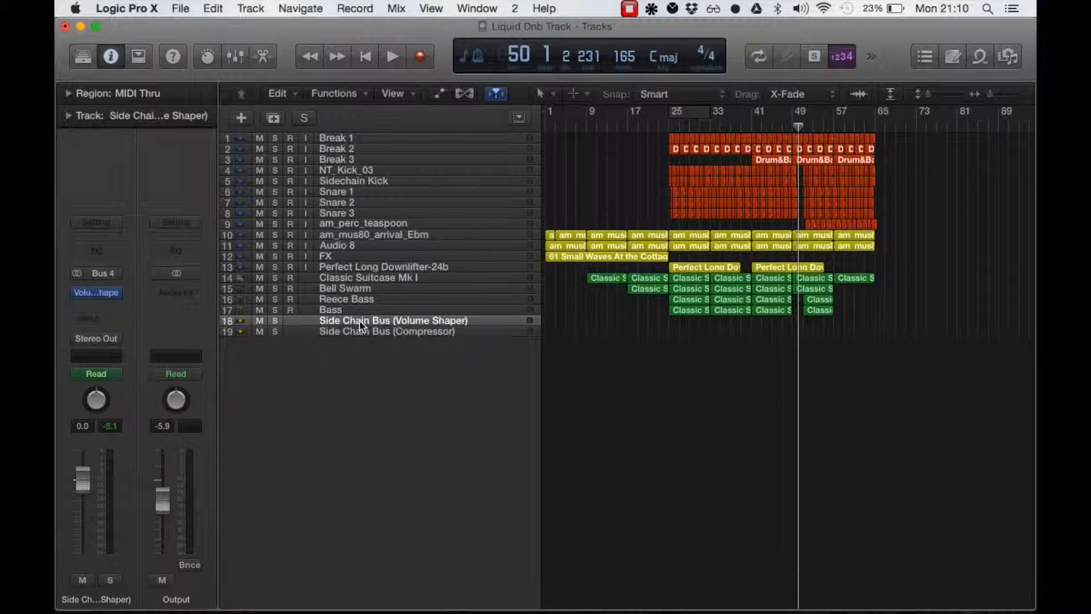
Try Write automation mode on the Side Chain Bus (Volume Shaper) track around its plug-in bypass, and restore the mode to Read.
{"action": "left_click", "coordinate": [113, 375]}
{"action": "left_click", "coordinate": [108, 411]}
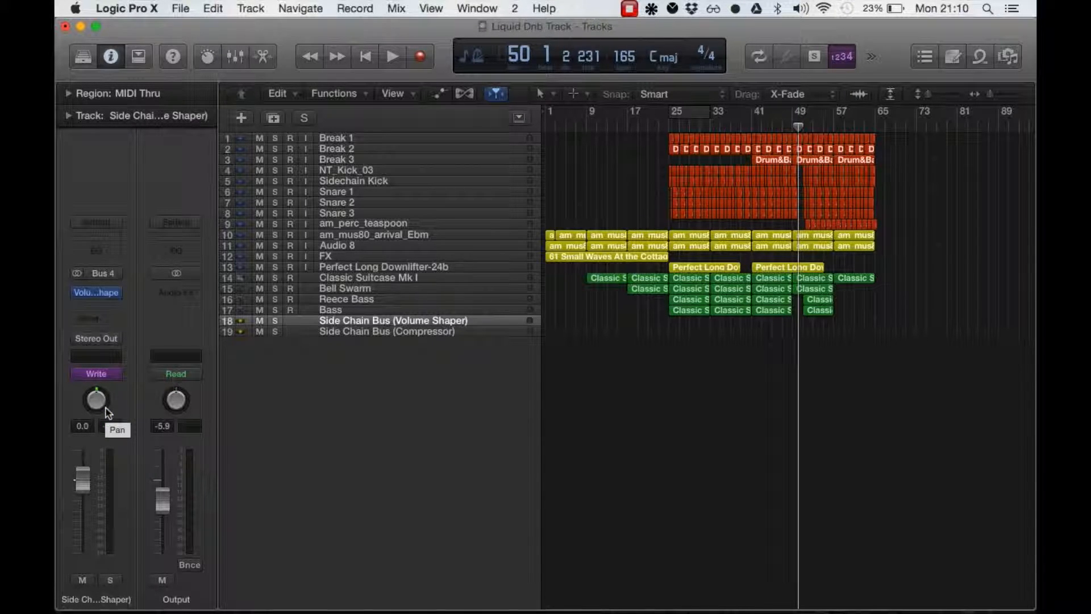
{"action": "mouse_move", "coordinate": [88, 292]}
{"action": "left_click", "coordinate": [79, 293]}
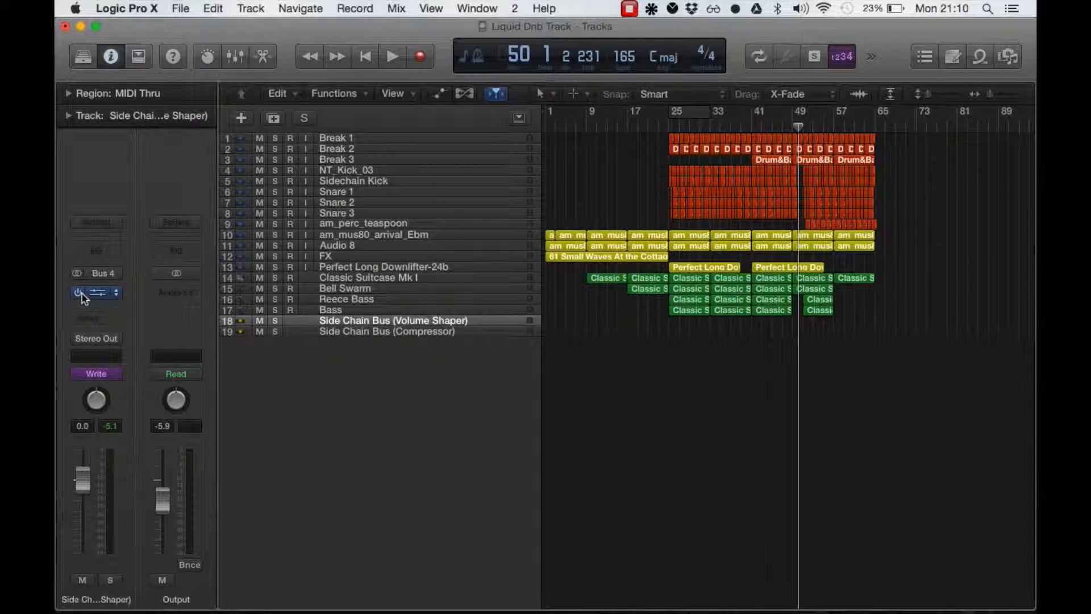
{"action": "left_click", "coordinate": [102, 373]}
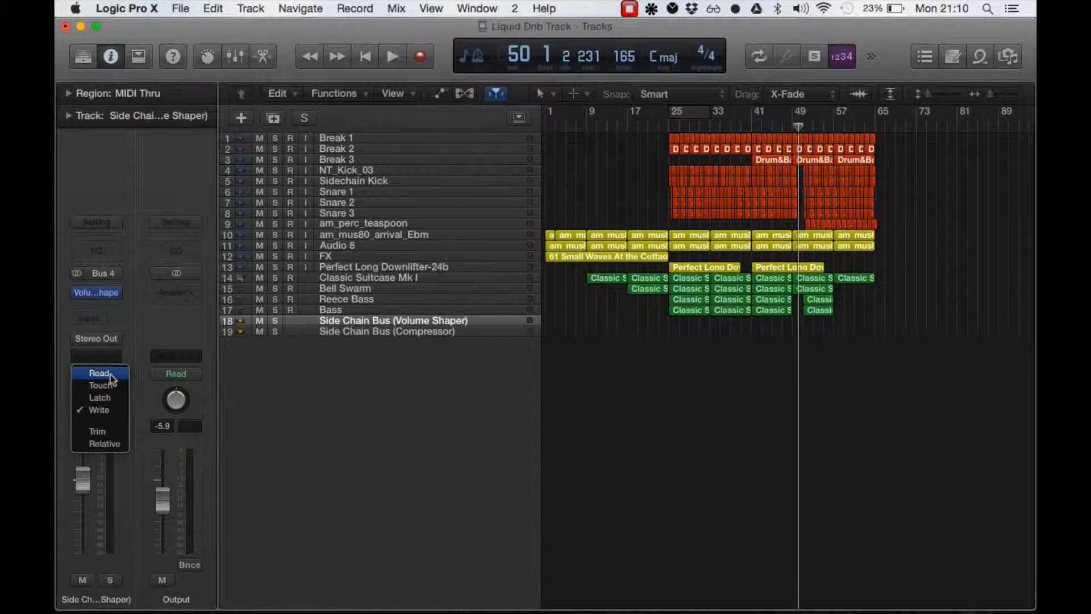
{"action": "left_click", "coordinate": [100, 373]}
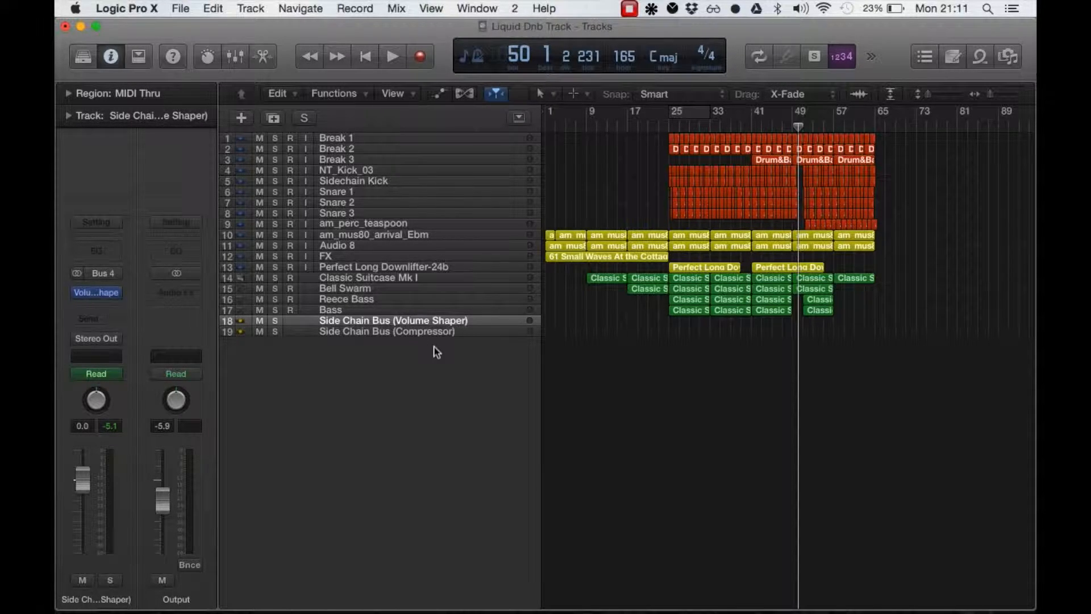
Examine the Insert #1 Bypass automation on the Side Chain Bus (Volume Shaper) track, and select the Side Chain Bus (Compressor) track.
{"action": "key", "text": "a"}
{"action": "key", "text": "super+Down"}
{"action": "key", "text": "super+Down"}
{"action": "key", "text": "super+Down"}
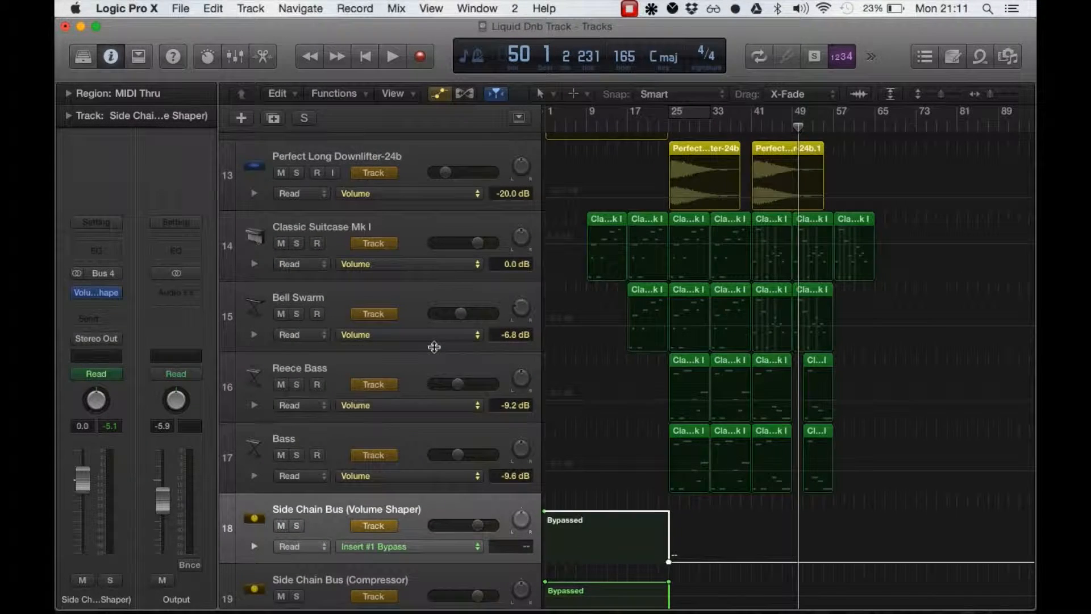
{"action": "scroll", "coordinate": [434, 346], "scroll_direction": "down", "scroll_amount": 3}
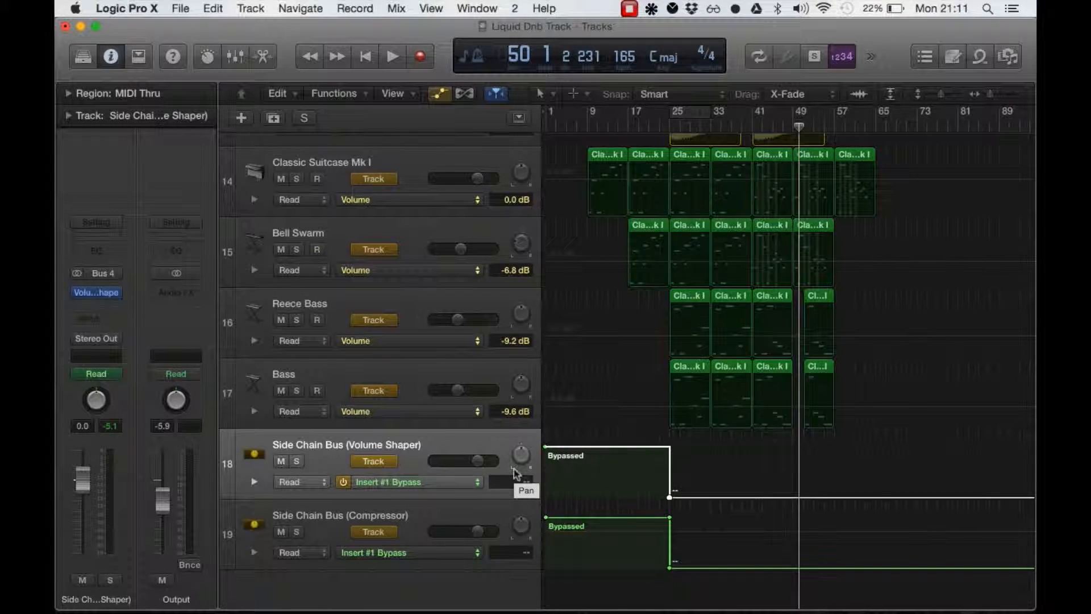
{"action": "left_click", "coordinate": [415, 483]}
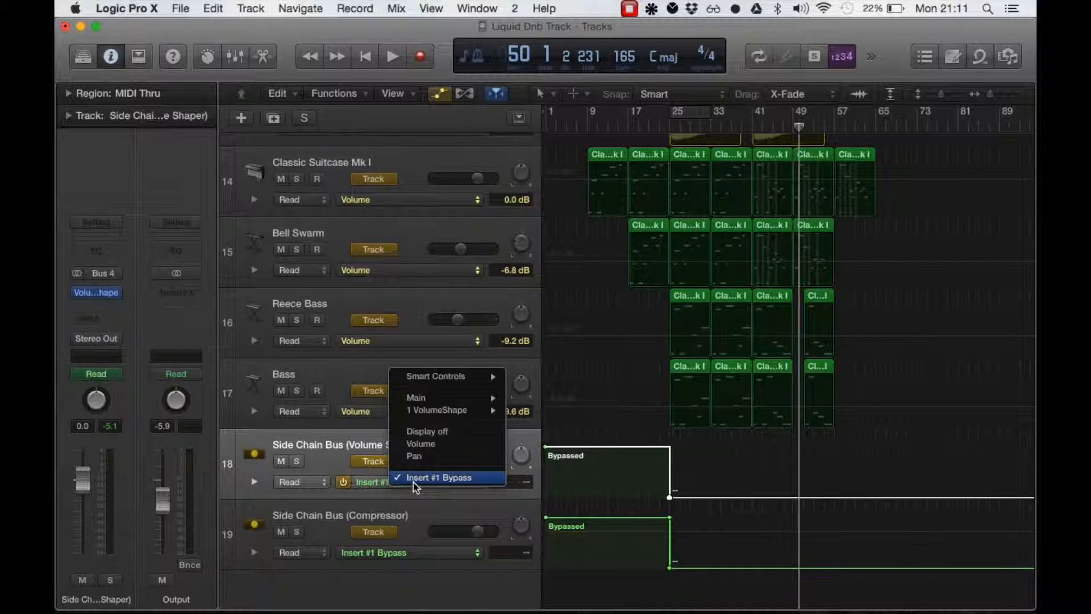
{"action": "left_click", "coordinate": [438, 484]}
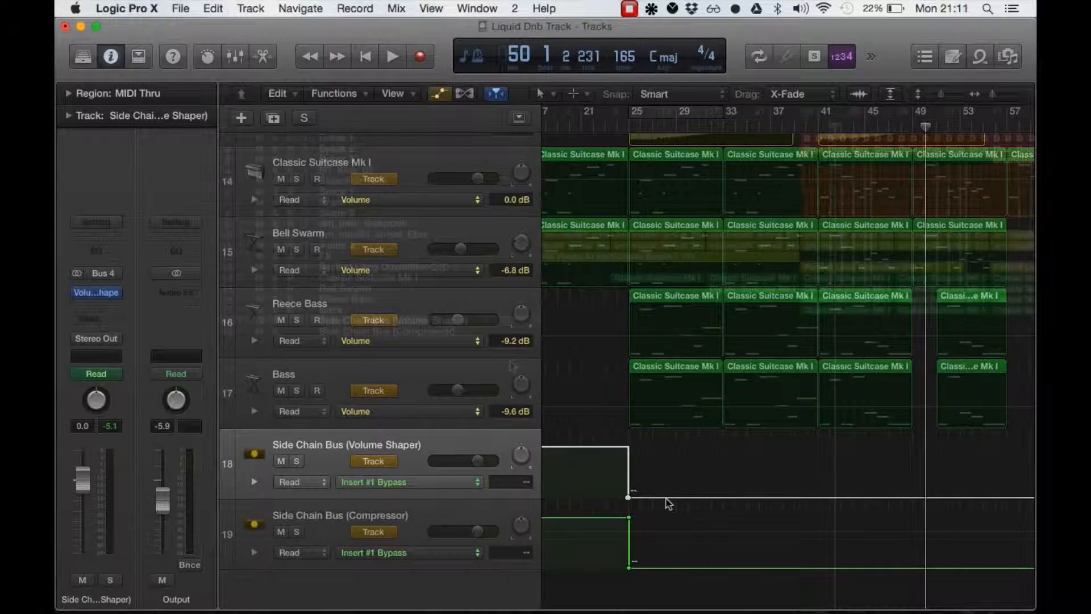
{"action": "scroll", "coordinate": [645, 504], "scroll_direction": "left", "scroll_amount": 4}
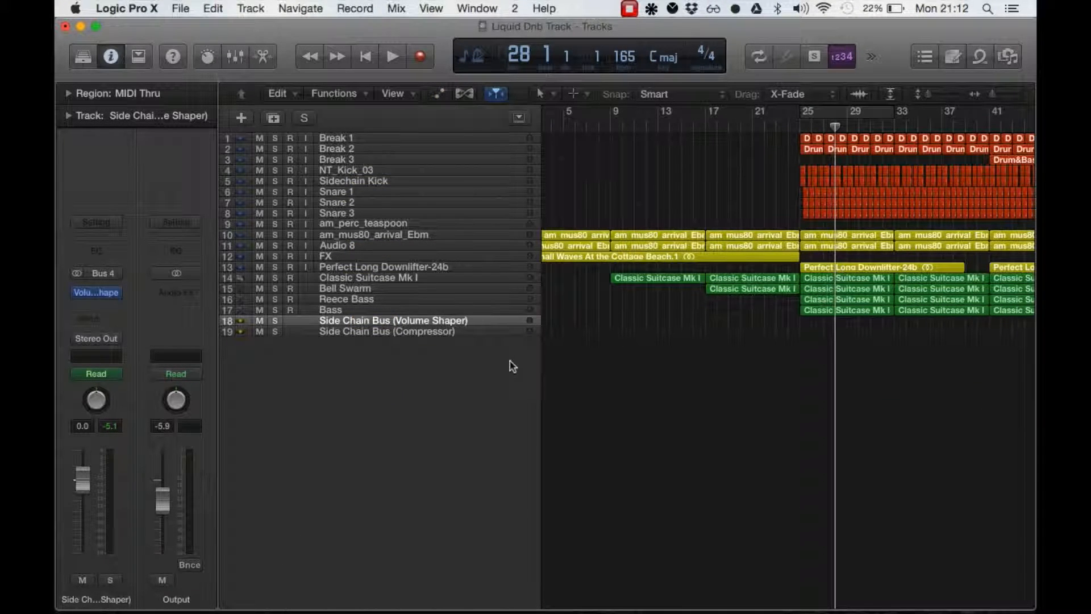
{"action": "left_click", "coordinate": [437, 333]}
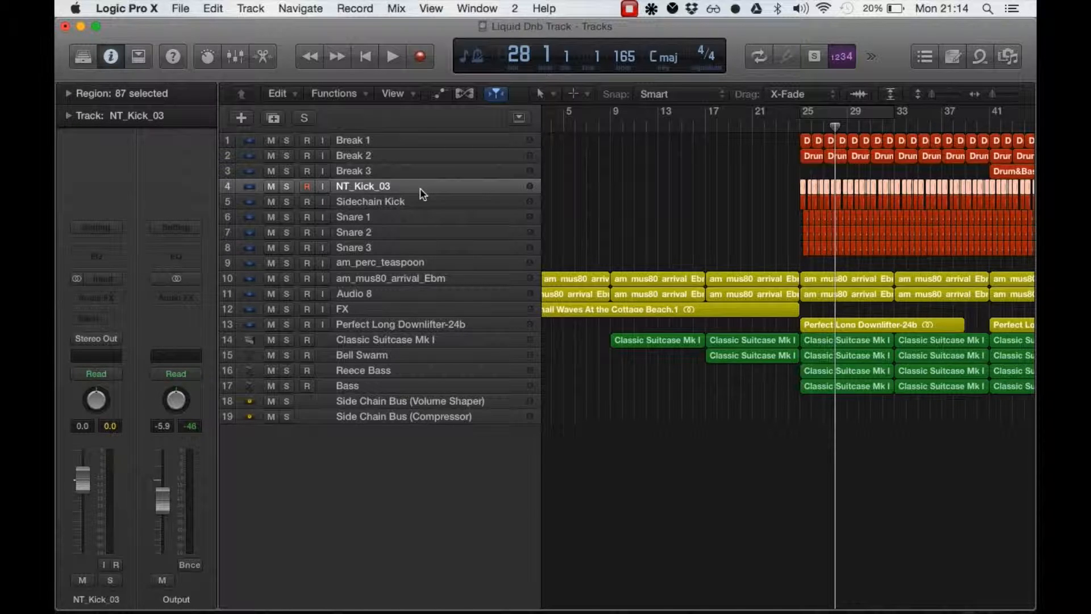
Create a new audio track with duplicate settings below NT_Kick_03 and place the selected kick regions on it.
{"action": "key", "text": "super+d"}
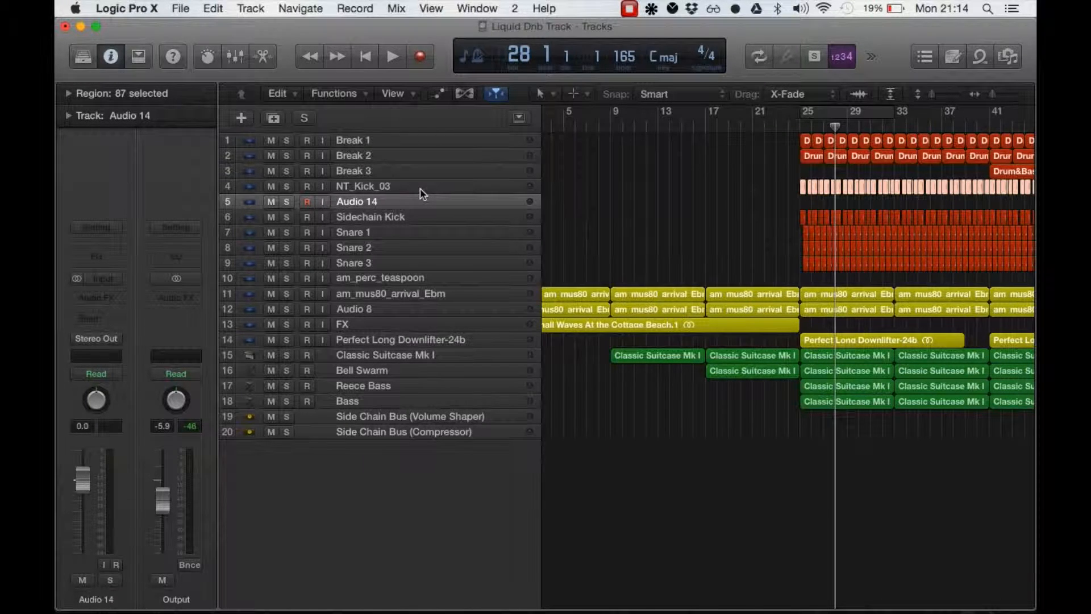
{"action": "scroll", "coordinate": [895, 218], "scroll_direction": "right", "scroll_amount": 10}
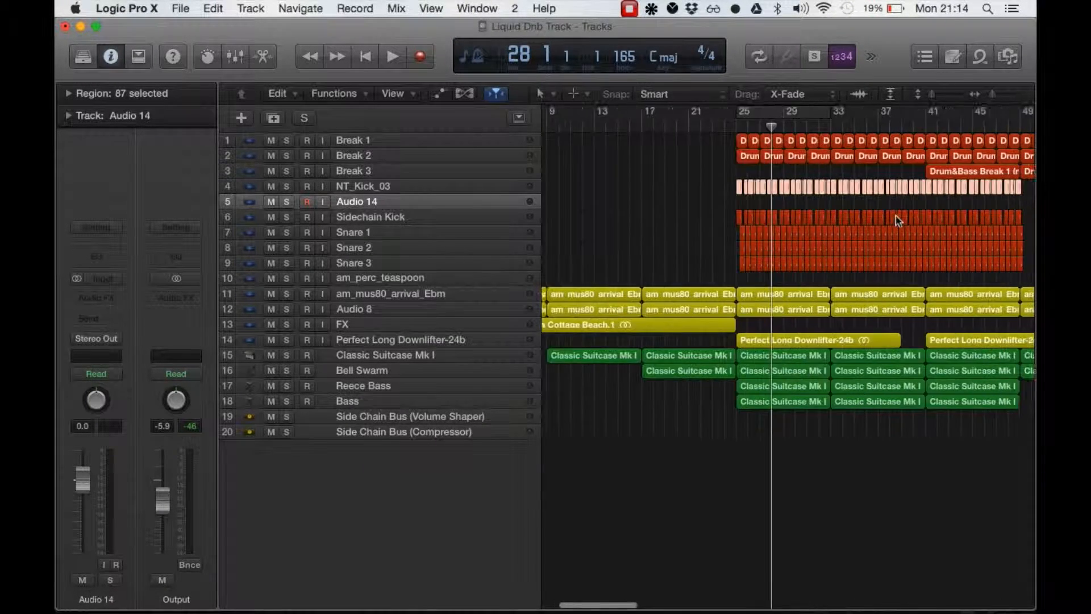
{"action": "left_click_drag", "start_coordinate": [993, 94], "coordinate": [991, 95]}
{"action": "left_click_drag", "start_coordinate": [564, 194], "coordinate": [562, 202]}
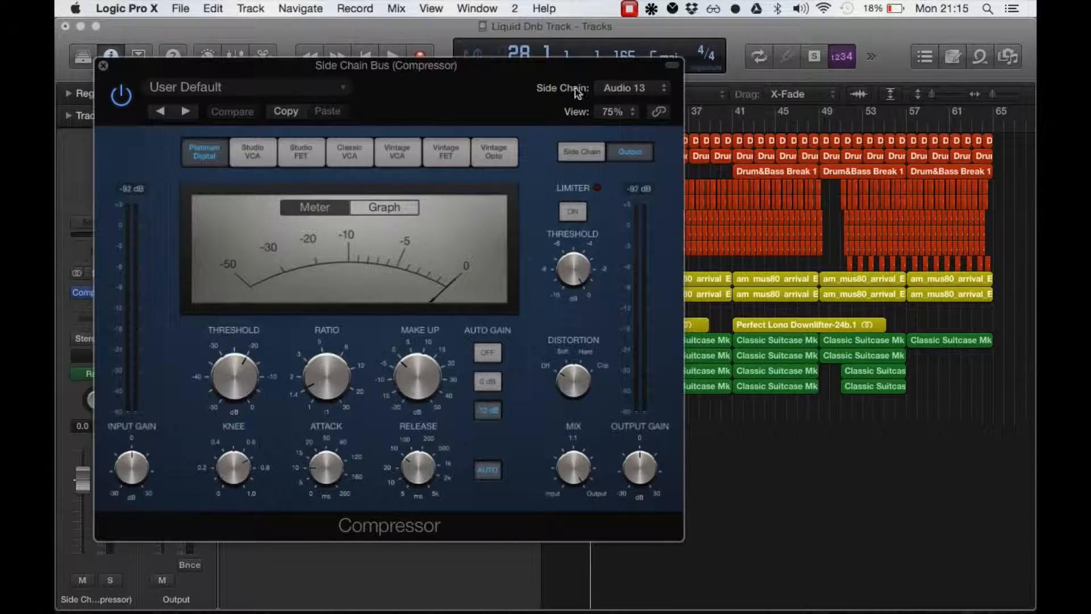
Set the side chain source of the bus Compressor to Audio 13 - Sidechain Kick and close the plug-in window.
{"action": "left_click", "coordinate": [616, 88]}
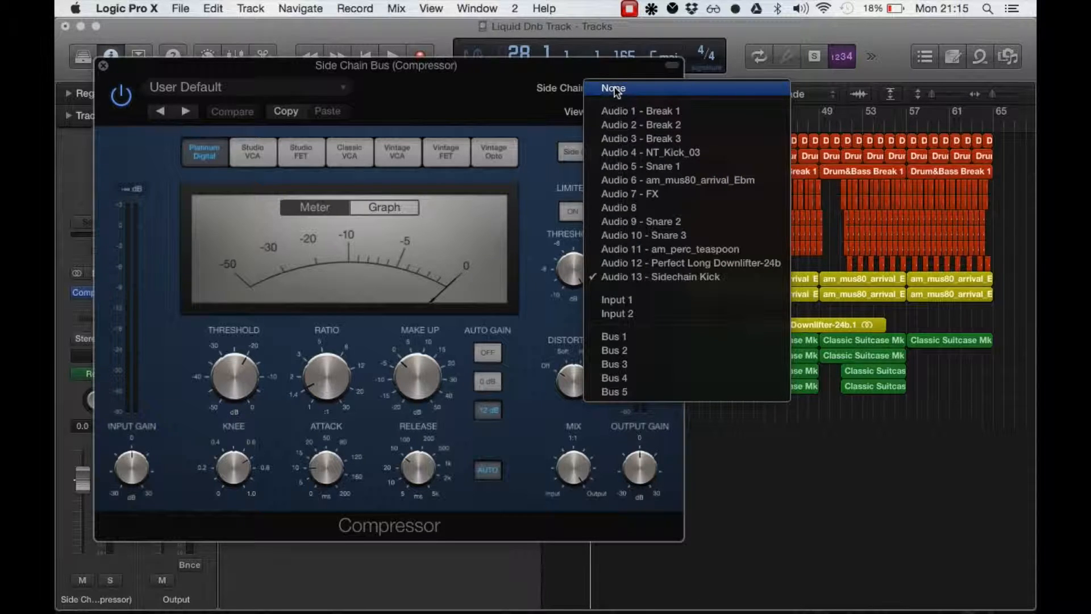
{"action": "left_click", "coordinate": [618, 276]}
{"action": "mouse_move", "coordinate": [568, 252]}
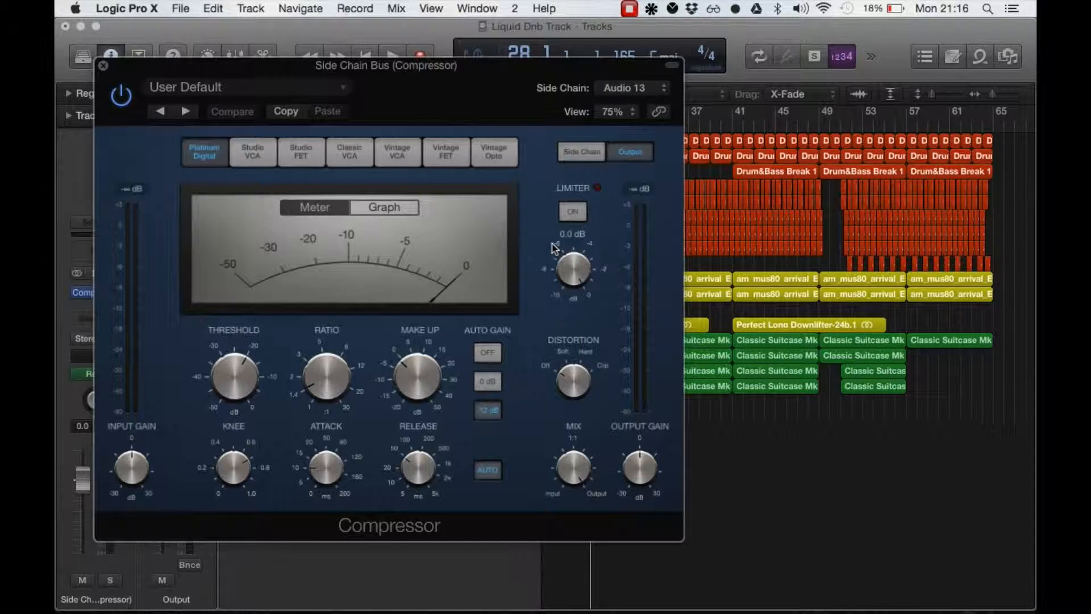
{"action": "left_click", "coordinate": [104, 67]}
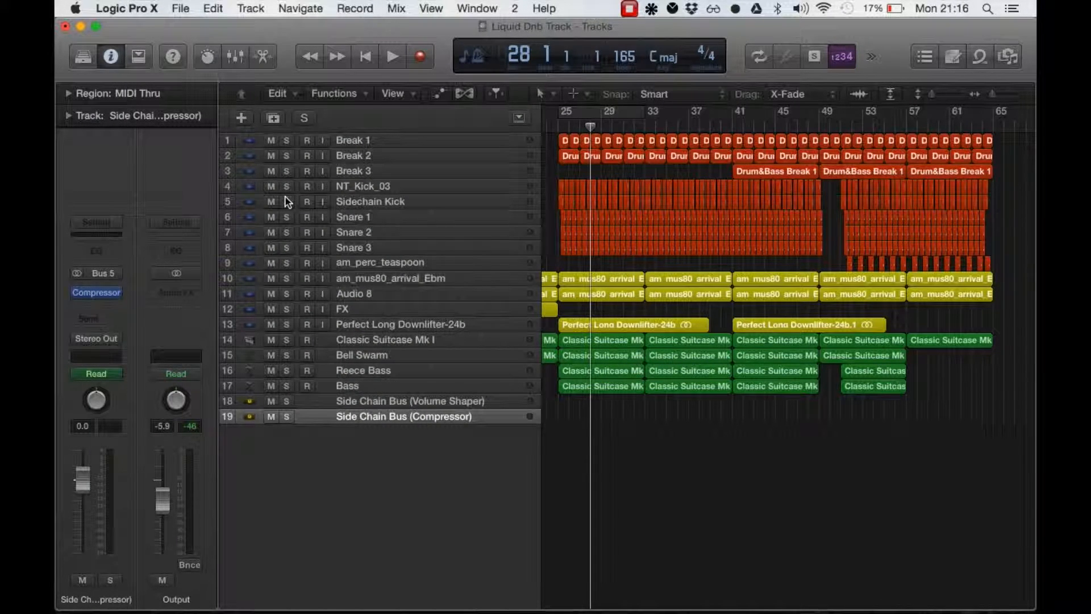
Set the Sidechain Kick track's output to No Output and select the NT_Kick_03 track.
{"action": "left_click", "coordinate": [371, 205]}
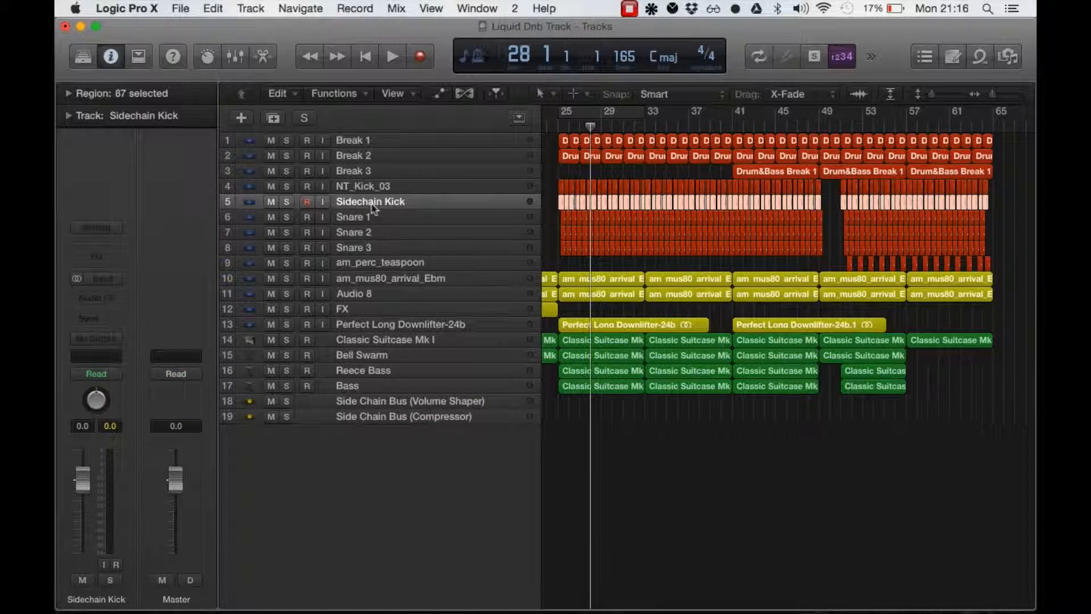
{"action": "left_click", "coordinate": [97, 337]}
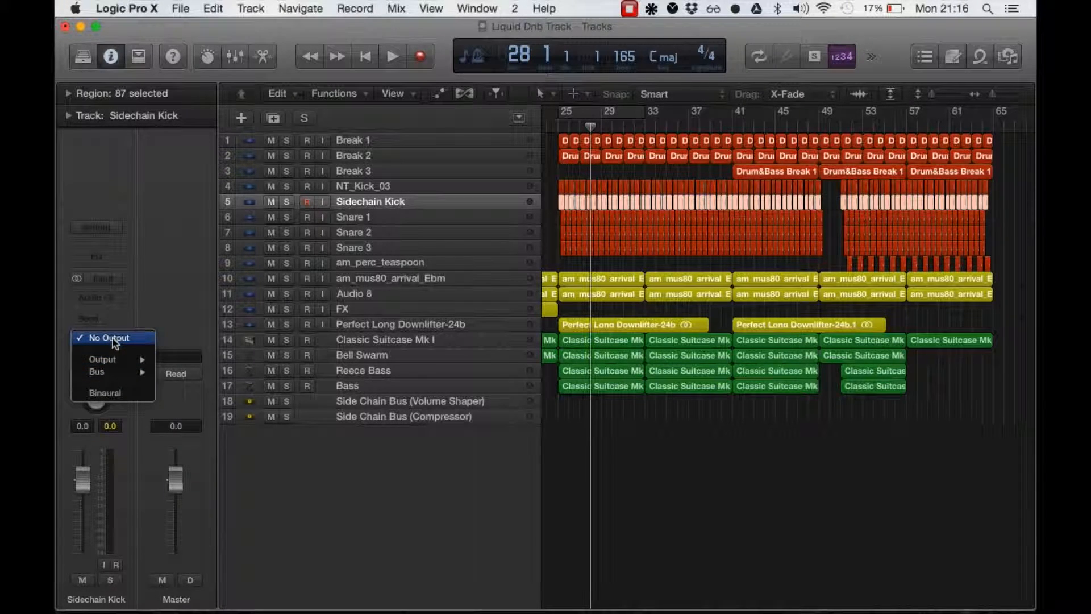
{"action": "left_click", "coordinate": [116, 340]}
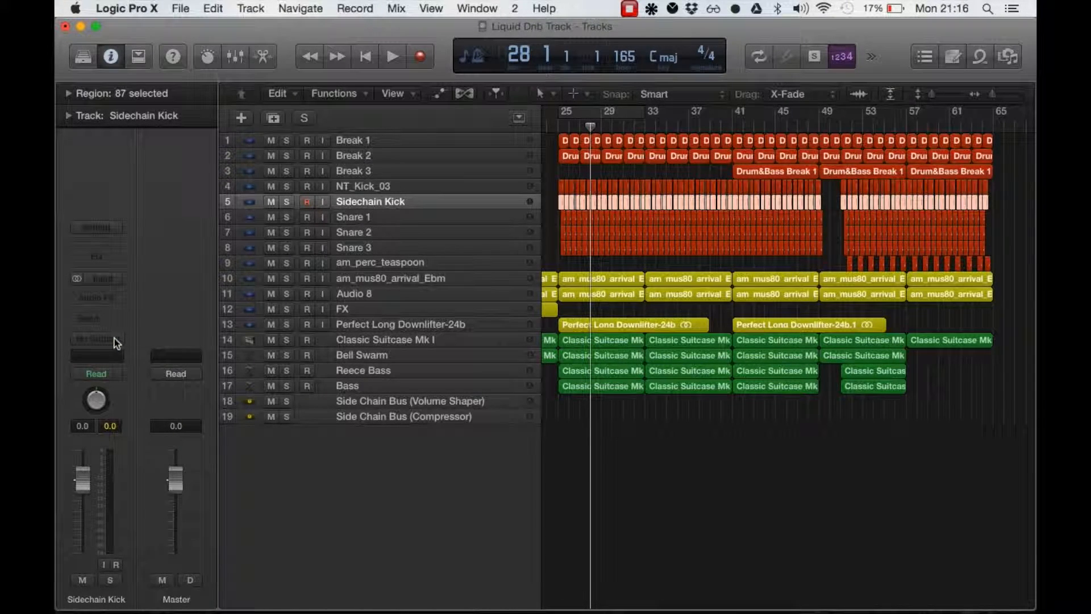
{"action": "left_click", "coordinate": [398, 187]}
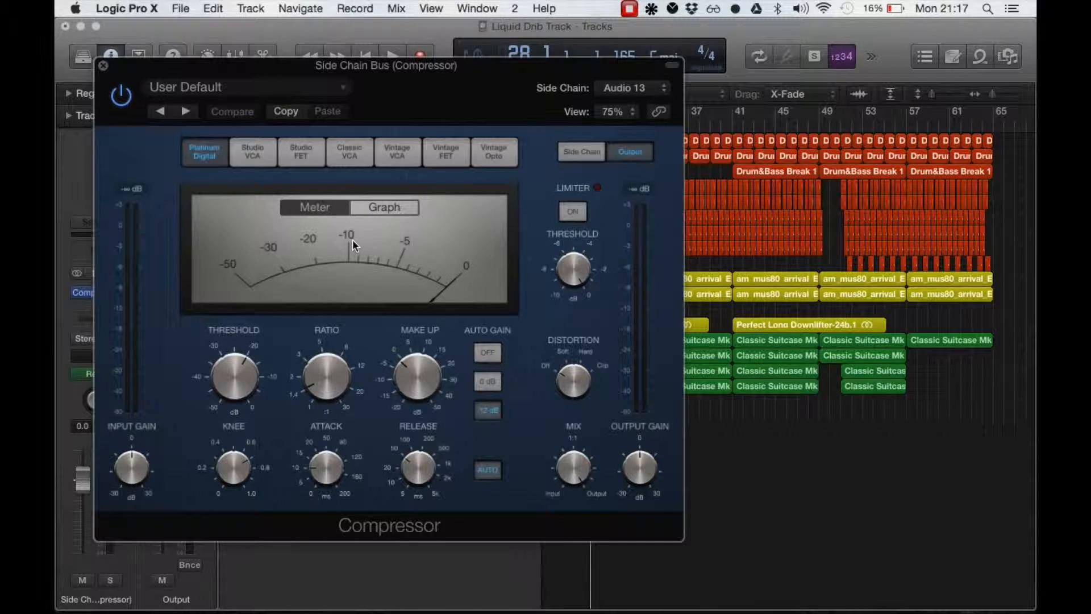
Set the attack of the Side Chain Bus Compressor to 0.0 ms and raise its ratio.
{"action": "mouse_move", "coordinate": [327, 469]}
{"action": "left_click_drag", "start_coordinate": [327, 469], "coordinate": [321, 505]}
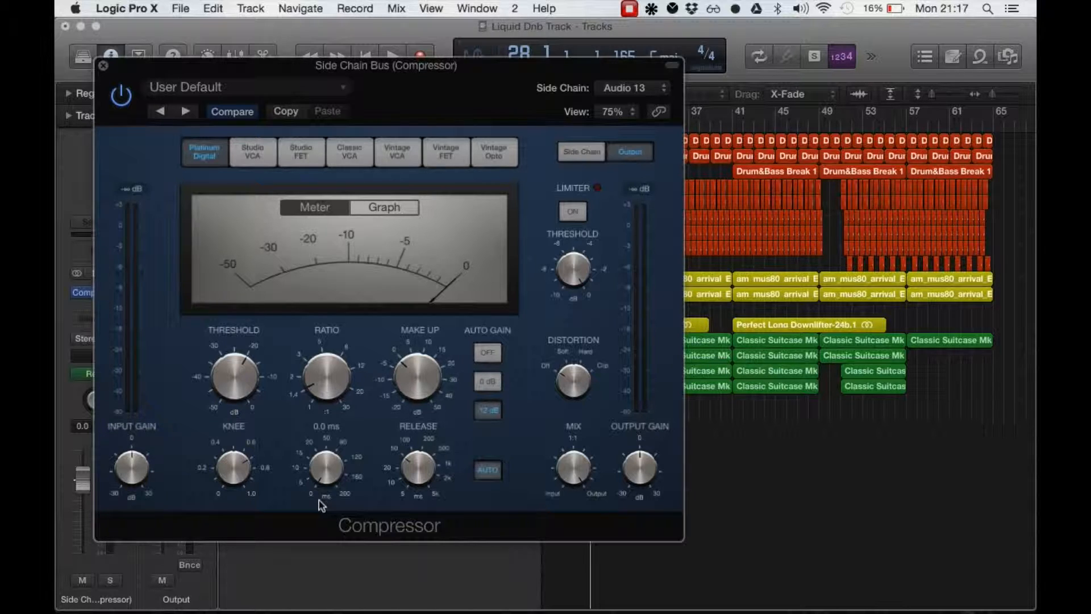
{"action": "mouse_move", "coordinate": [327, 392]}
{"action": "left_click_drag", "start_coordinate": [328, 396], "coordinate": [341, 342]}
Adjust the bus Compressor's threshold, and stop playback and close the plug-in window.
{"action": "mouse_move", "coordinate": [256, 373]}
{"action": "left_click_drag", "start_coordinate": [255, 374], "coordinate": [241, 404]}
{"action": "left_click_drag", "start_coordinate": [241, 399], "coordinate": [240, 395]}
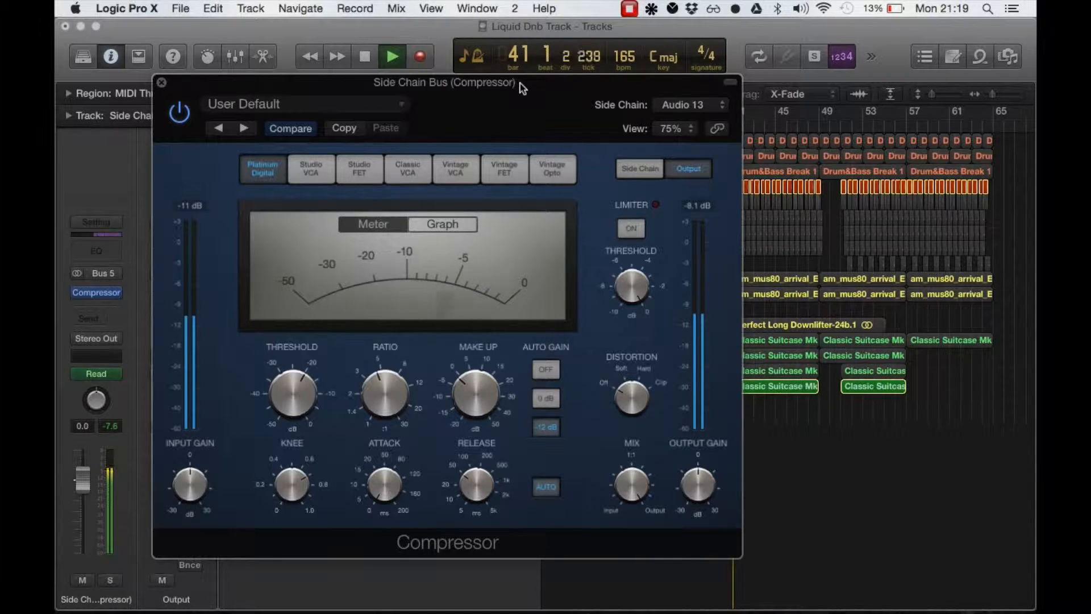
{"action": "key", "text": "space"}
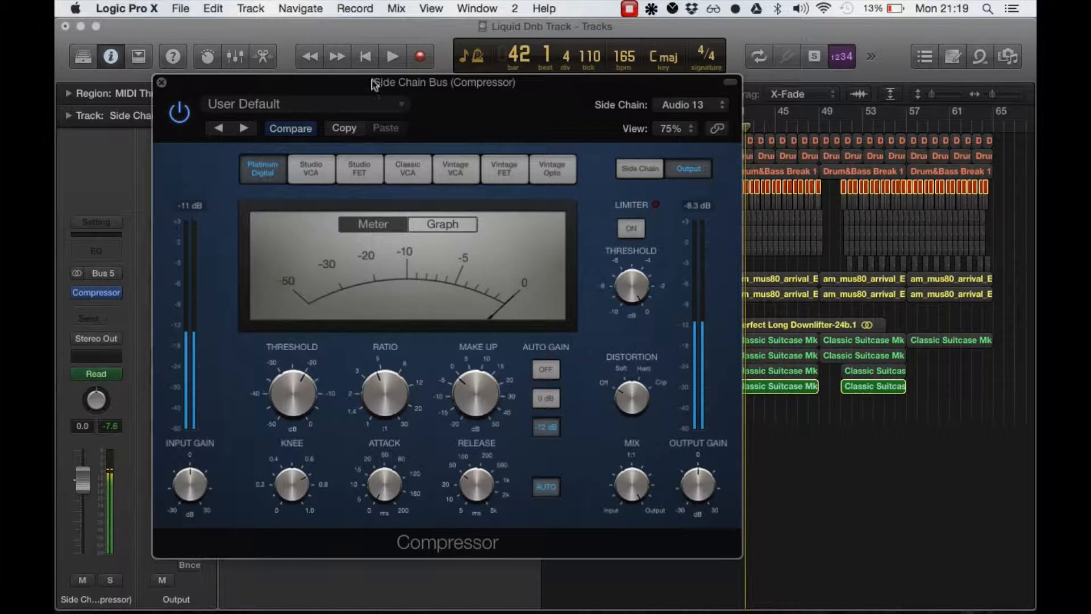
{"action": "left_click", "coordinate": [161, 84]}
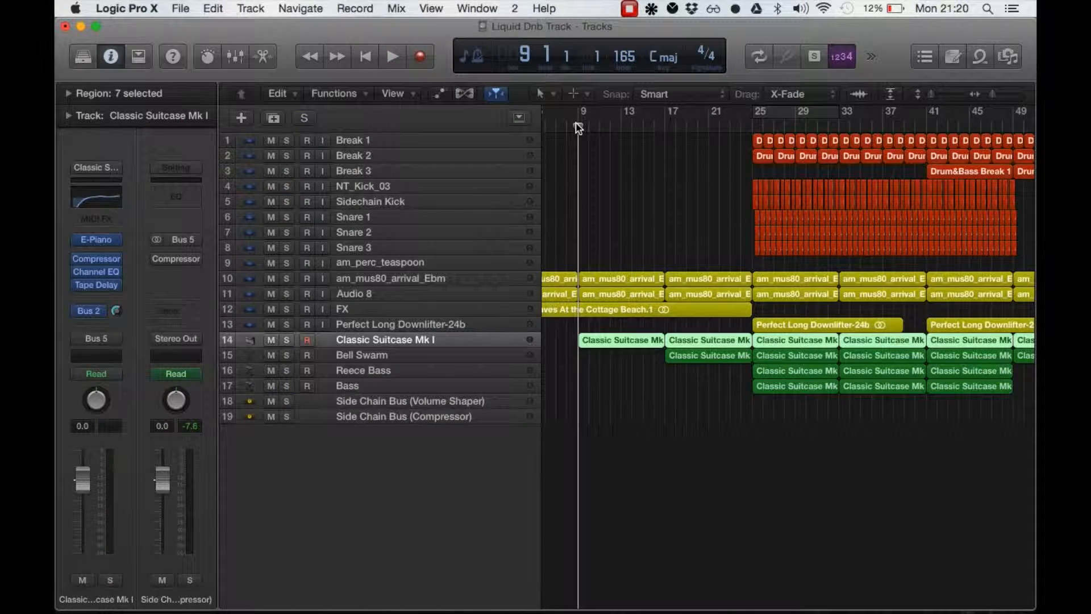
Play the arrangement from bar 9 into the drop to listen to the sidechained mix.
{"action": "key", "text": "space"}
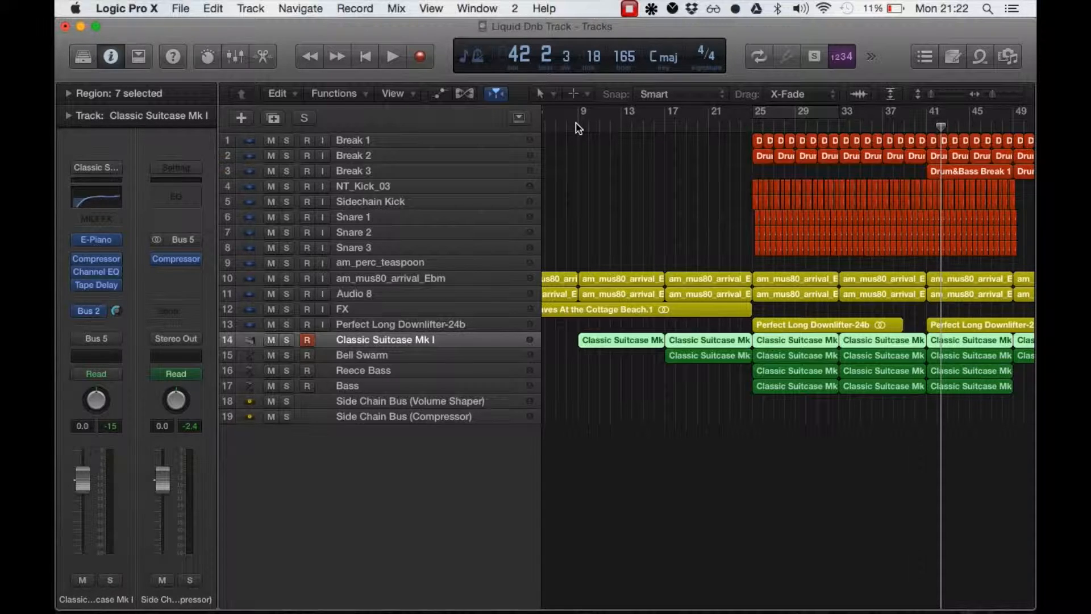
{"action": "scroll", "coordinate": [802, 189], "scroll_direction": "right", "scroll_amount": 4}
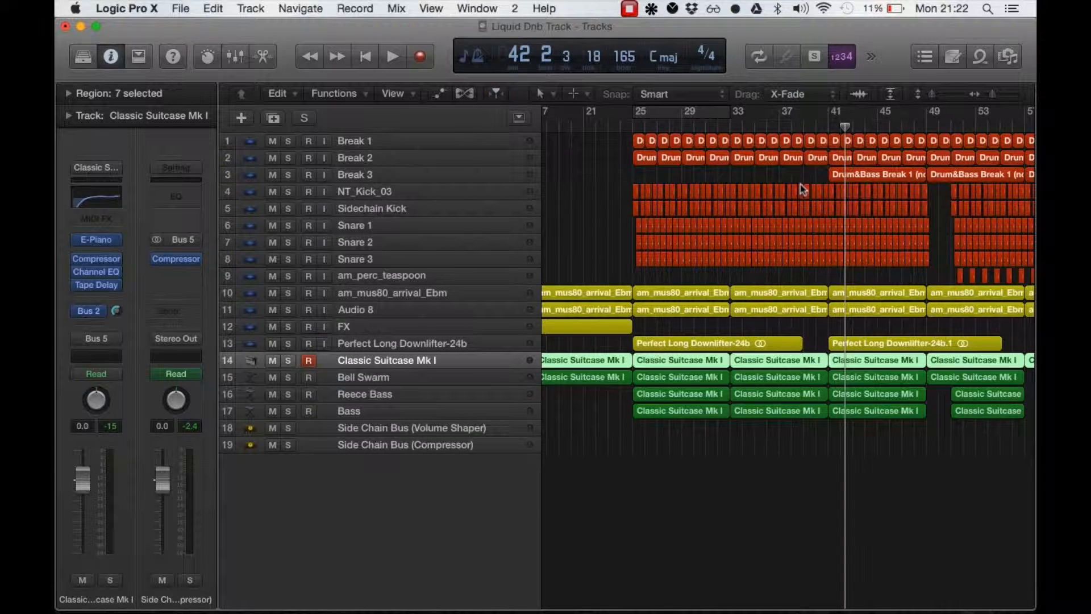